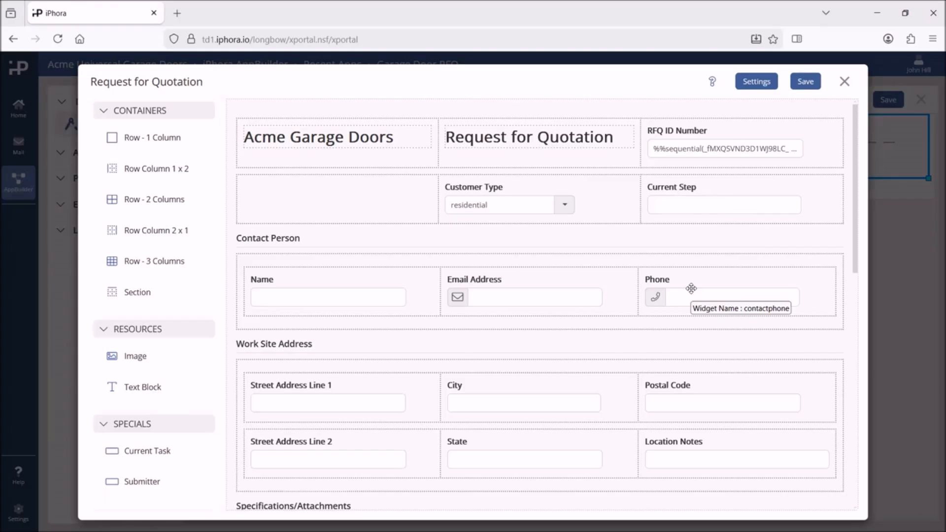
pyautogui.moveTo(854, 256); pyautogui.dragTo(838, 454)
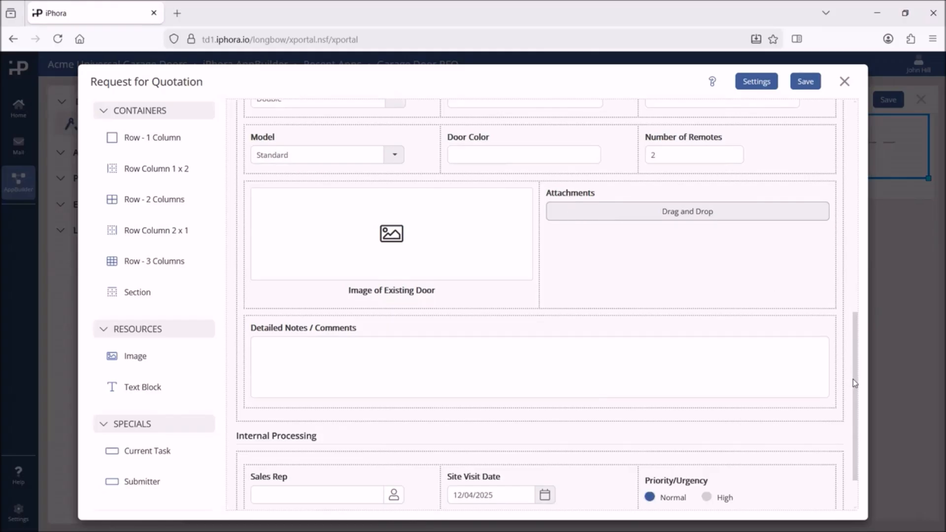
pyautogui.moveTo(855, 383); pyautogui.dragTo(840, 138)
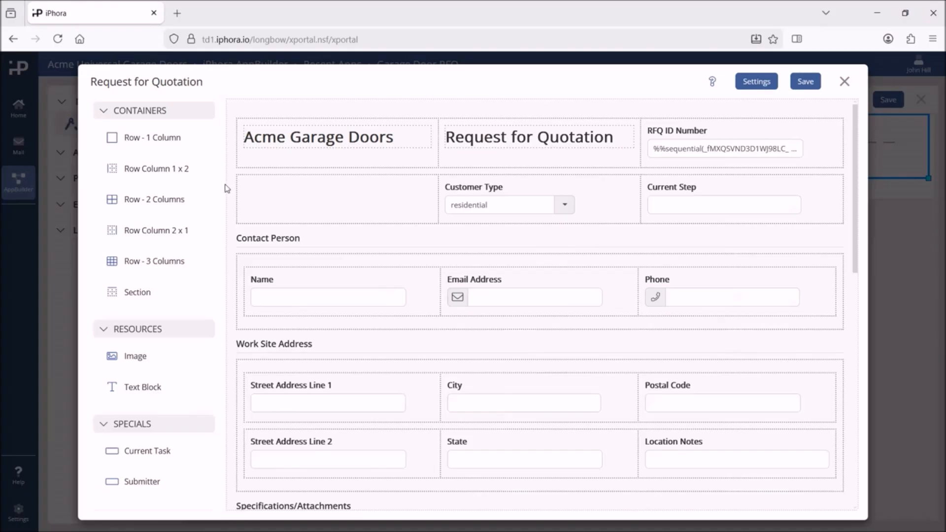
pyautogui.moveTo(227, 193); pyautogui.dragTo(224, 346)
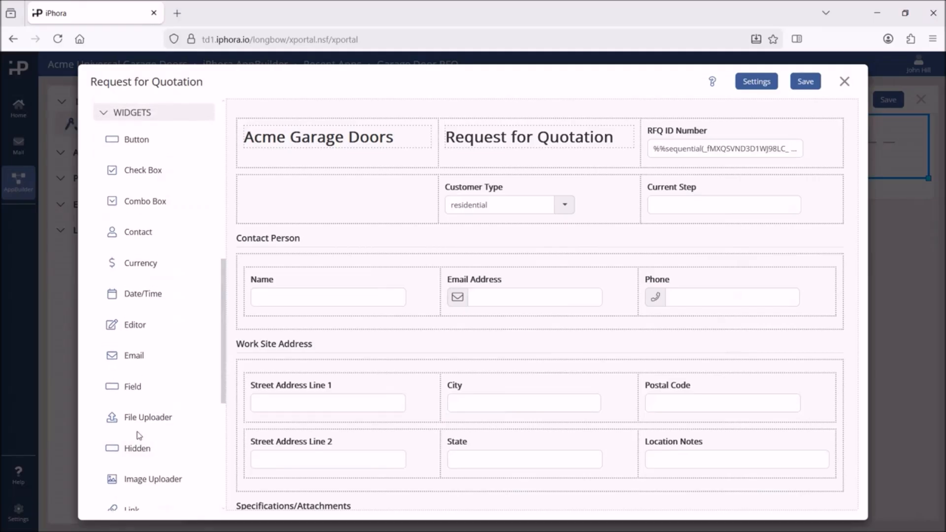
# Place a File Uploader in the top-left cell, named finalquote with label 'Binding Quote'.
pyautogui.moveTo(132, 418); pyautogui.dragTo(310, 201)
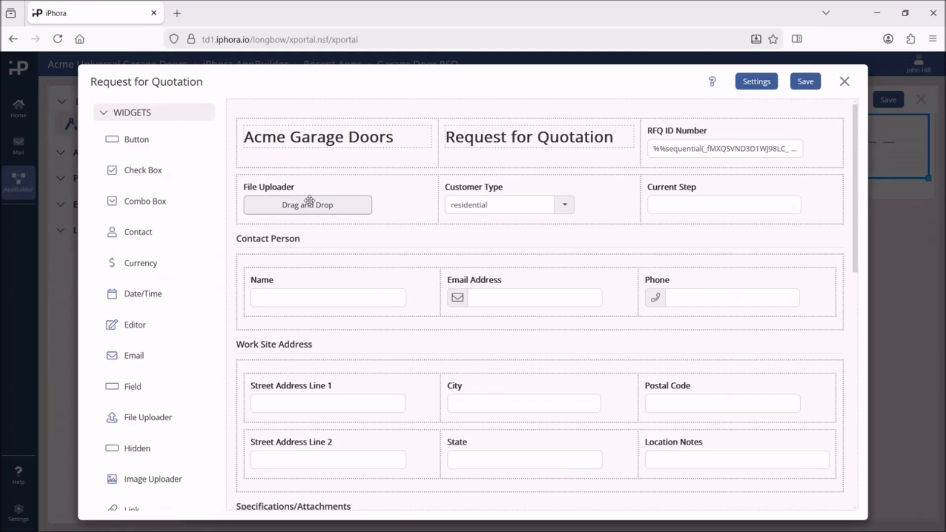
pyautogui.click(310, 201)
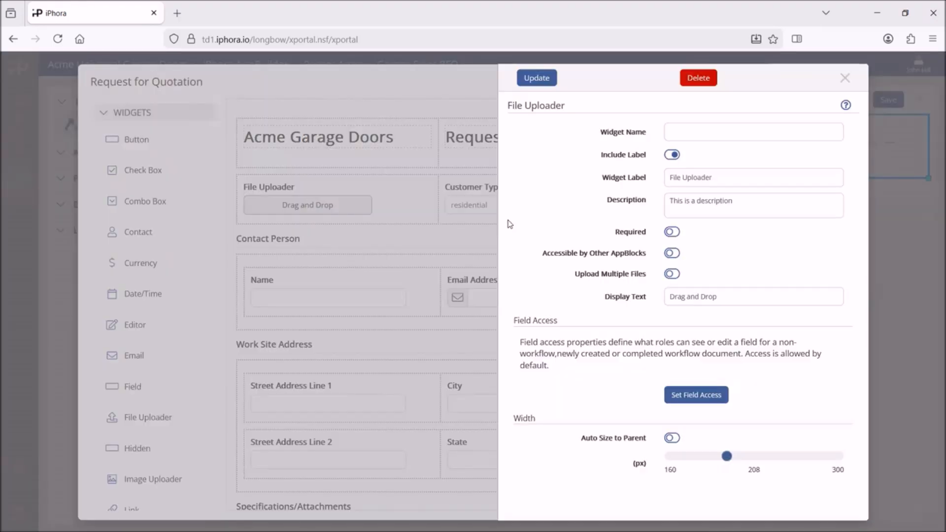
pyautogui.click(702, 133)
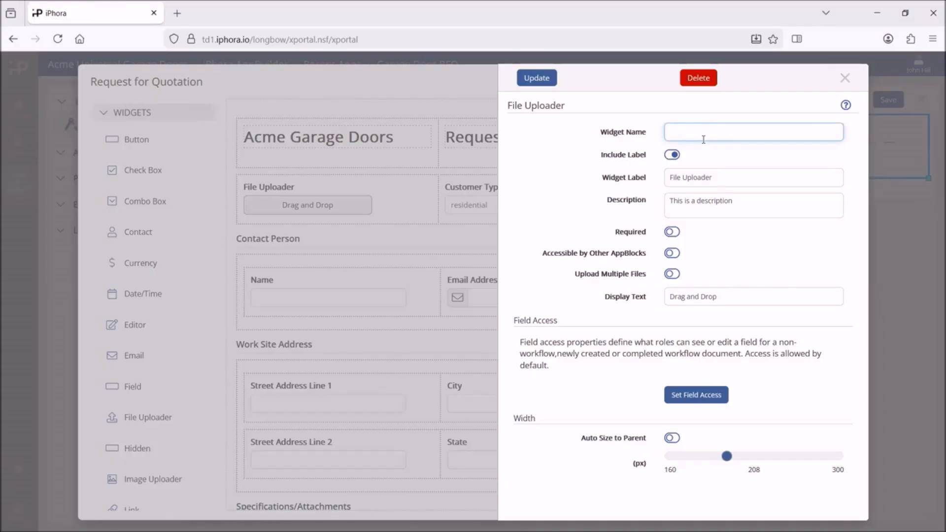
pyautogui.write('finalquote')
pyautogui.click(730, 179)
pyautogui.press('BackSpace')
pyautogui.press('BackSpace')
pyautogui.press('BackSpace')
pyautogui.press('BackSpace')
pyautogui.press('BackSpace')
pyautogui.press('BackSpace')
pyautogui.press('BackSpace')
pyautogui.press('BackSpace')
pyautogui.press('BackSpace')
pyautogui.press('BackSpace')
pyautogui.press('BackSpace')
pyautogui.press('BackSpace')
pyautogui.press('BackSpace')
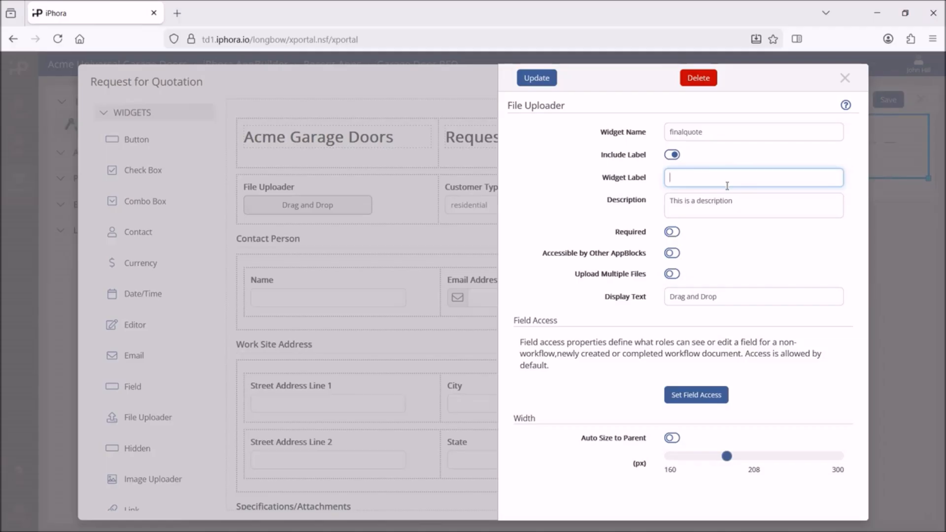
pyautogui.write('Binding Quote')
# Enable Accessible by Other AppBlocks, Upload Multiple Files and Auto Size to Parent for the uploader.
pyautogui.click(678, 255)
pyautogui.click(679, 279)
pyautogui.click(674, 439)
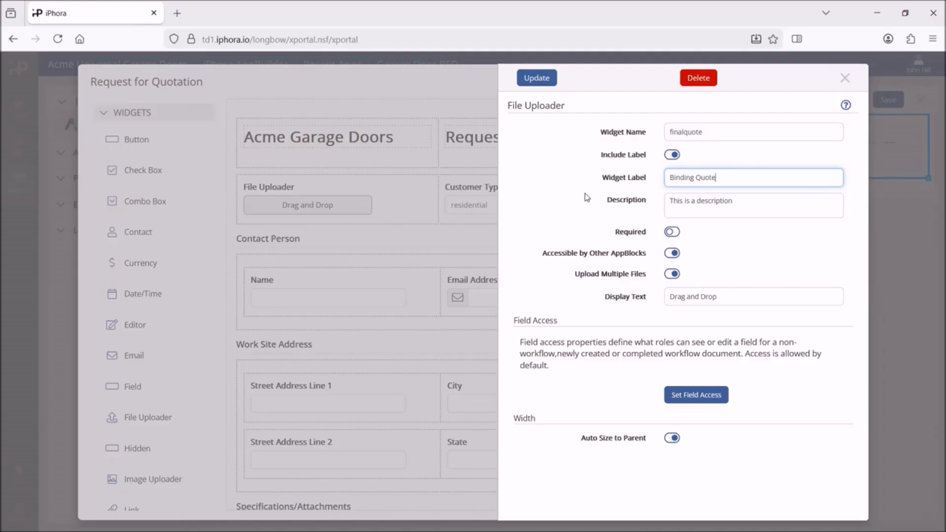
# Review the finalquote uploader's role access, keep the defaults, and apply its settings.
pyautogui.click(703, 398)
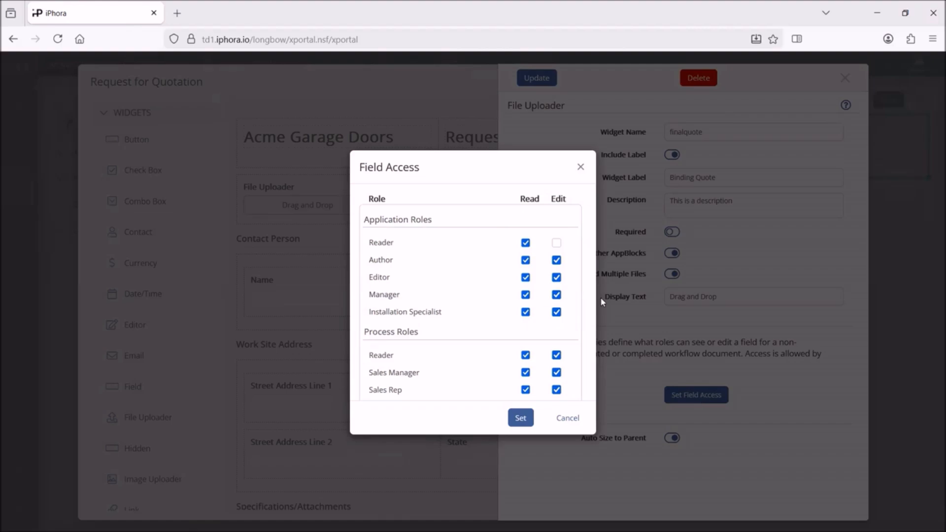
pyautogui.scroll(-1, 593, 326)
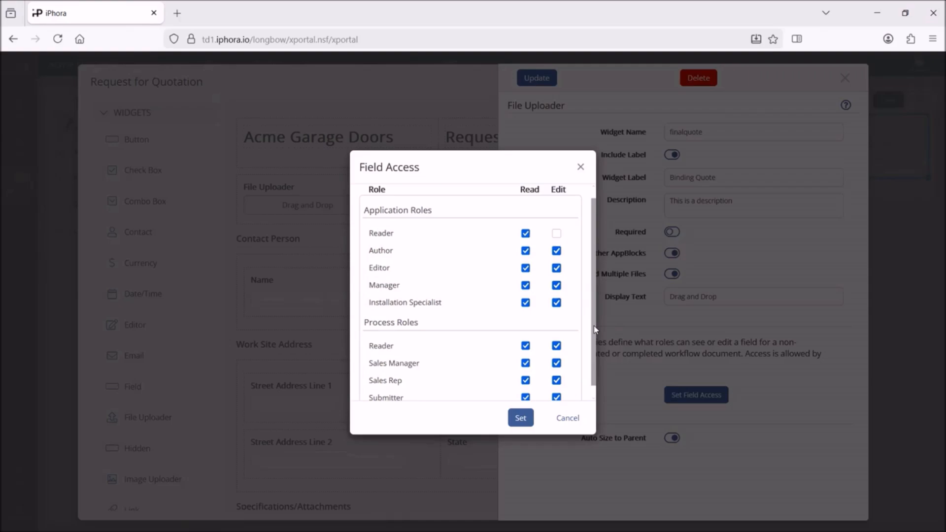
pyautogui.click(567, 423)
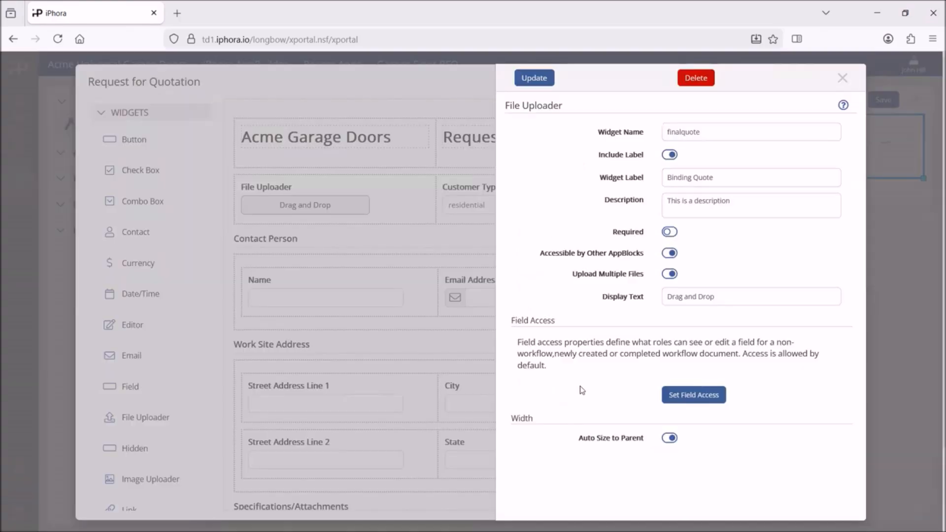
pyautogui.click(531, 79)
# Save the Request for Quotation form and open the Garage Door Quotation Process workflow.
pyautogui.click(803, 81)
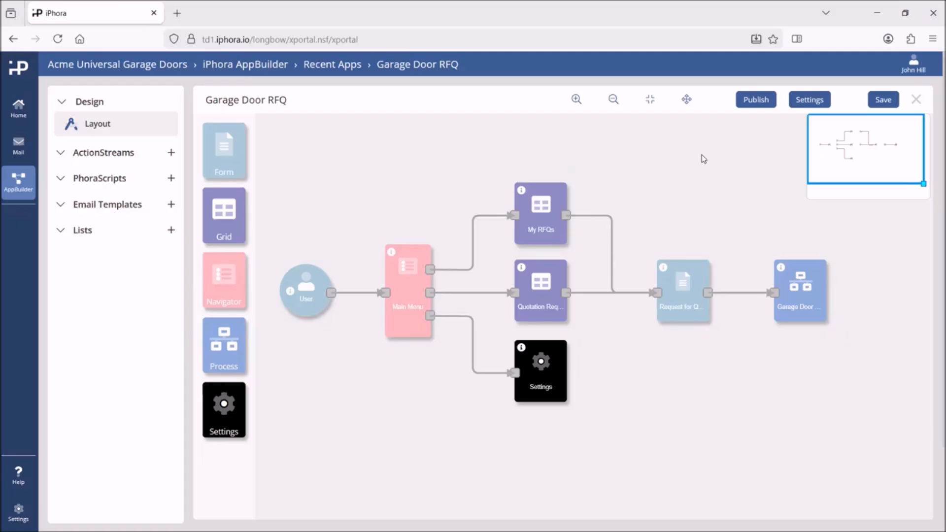
pyautogui.click(800, 288)
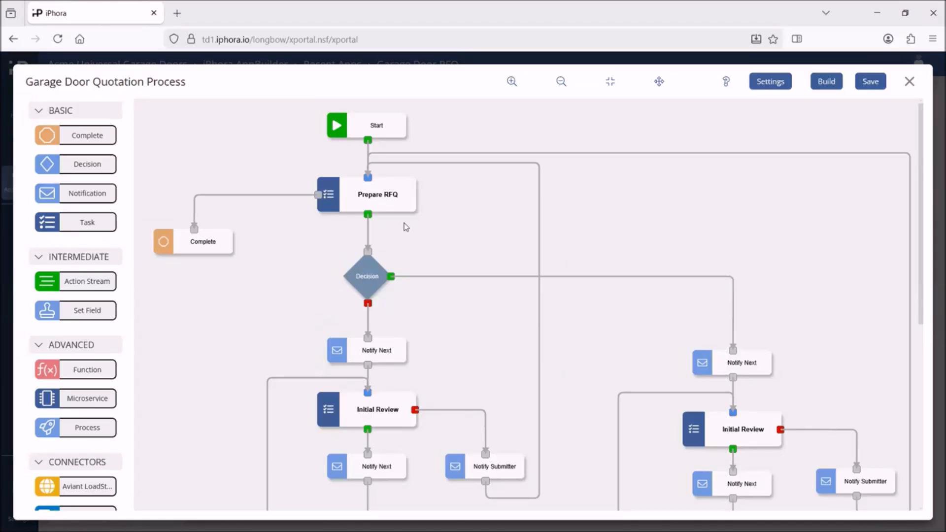
# Open the field access list for the Prepare RFQ task's properties.
pyautogui.doubleClick(381, 199)
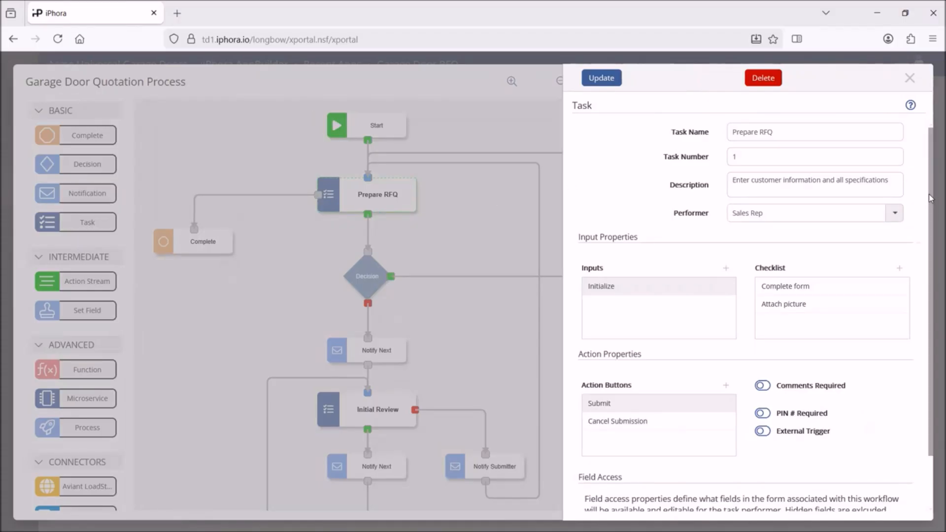
pyautogui.moveTo(931, 195); pyautogui.dragTo(932, 345)
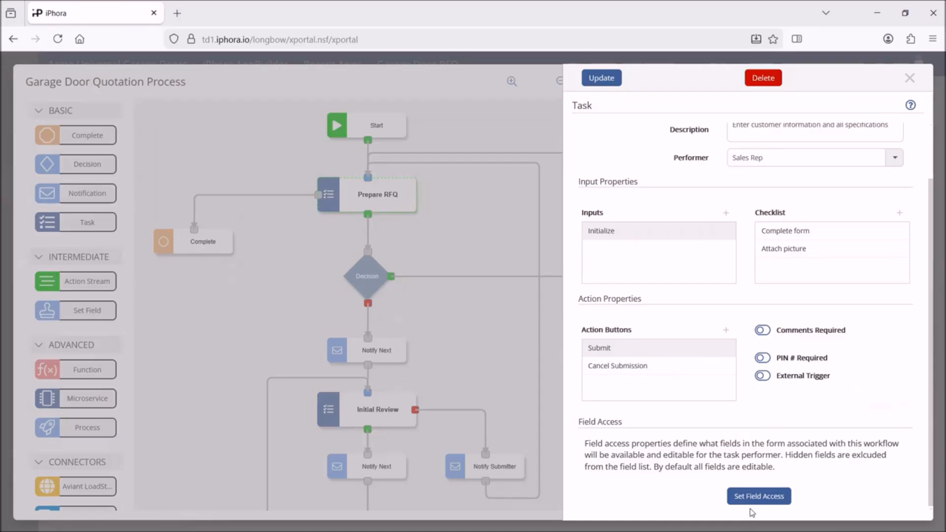
pyautogui.click(758, 497)
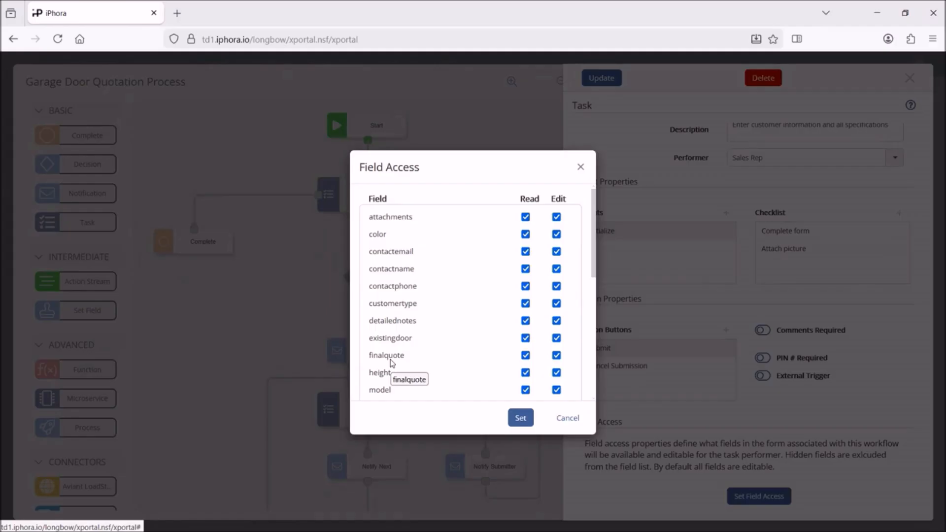
# Remove Read access to finalquote for the Prepare RFQ task and apply the task update.
pyautogui.click(526, 355)
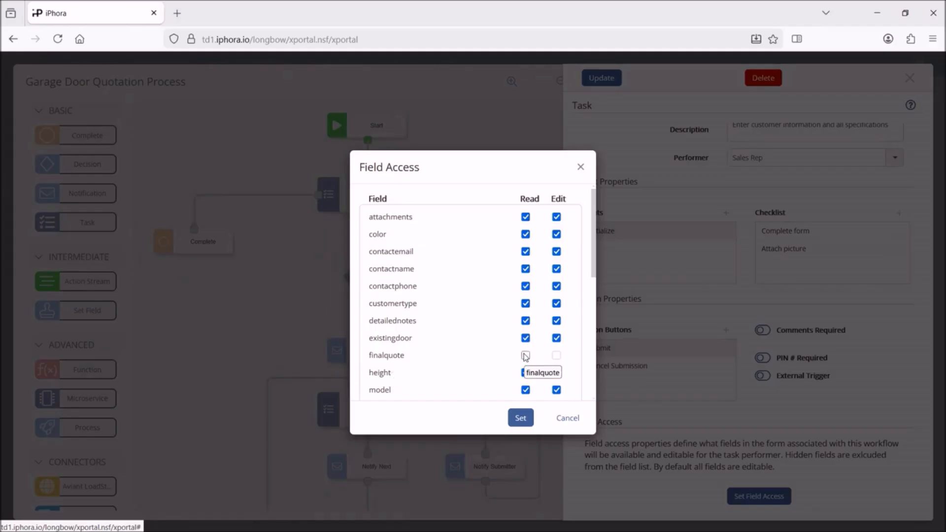
pyautogui.click(521, 418)
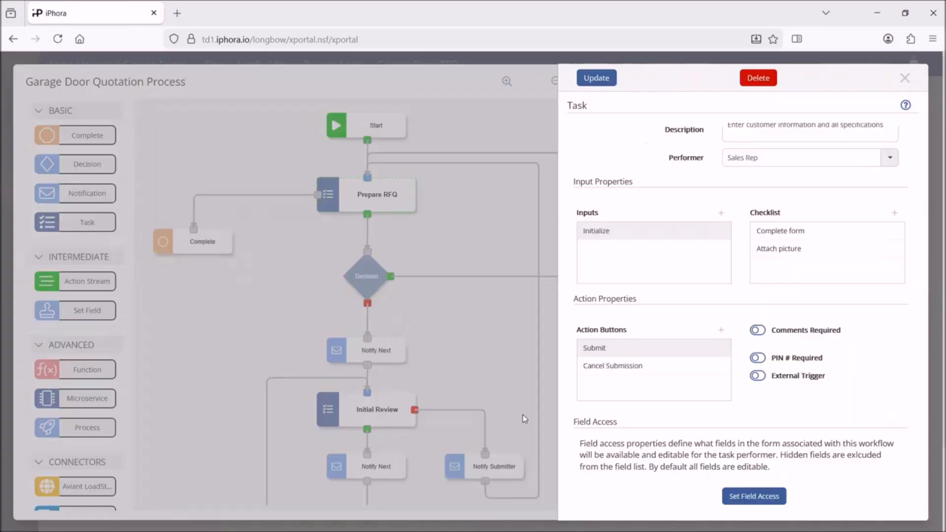
pyautogui.click(596, 79)
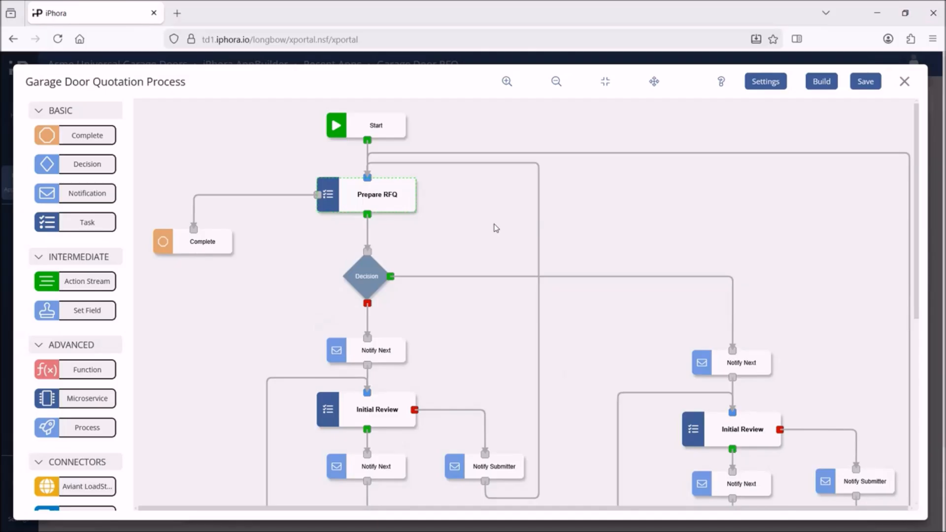
pyautogui.doubleClick(377, 409)
pyautogui.scroll(-5, 739, 370)
pyautogui.click(760, 494)
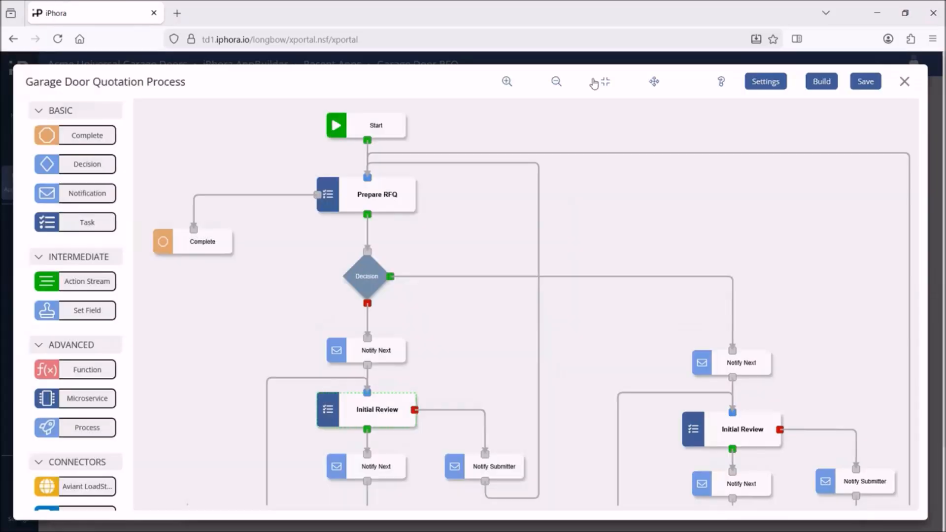
pyautogui.scroll(-5, 543, 296)
pyautogui.doubleClick(743, 186)
pyautogui.click(761, 495)
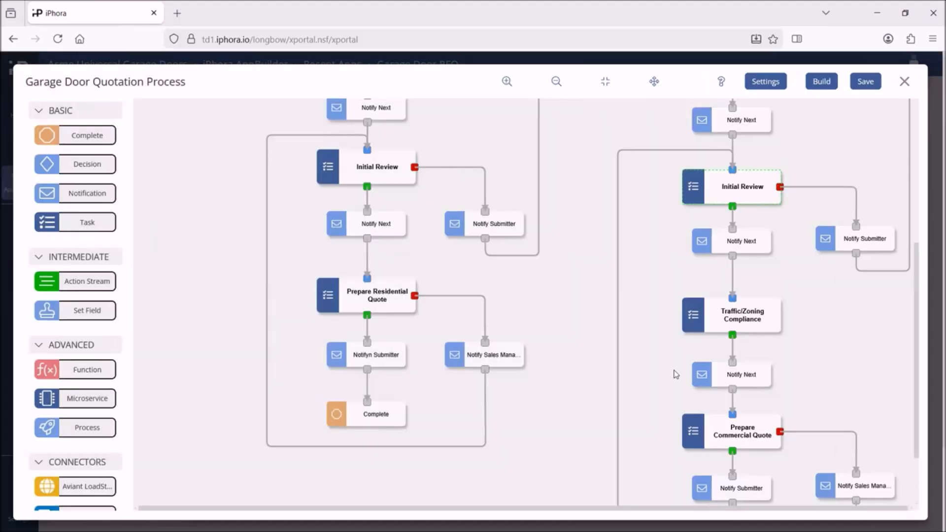
pyautogui.doubleClick(743, 315)
pyautogui.click(757, 495)
pyautogui.click(518, 415)
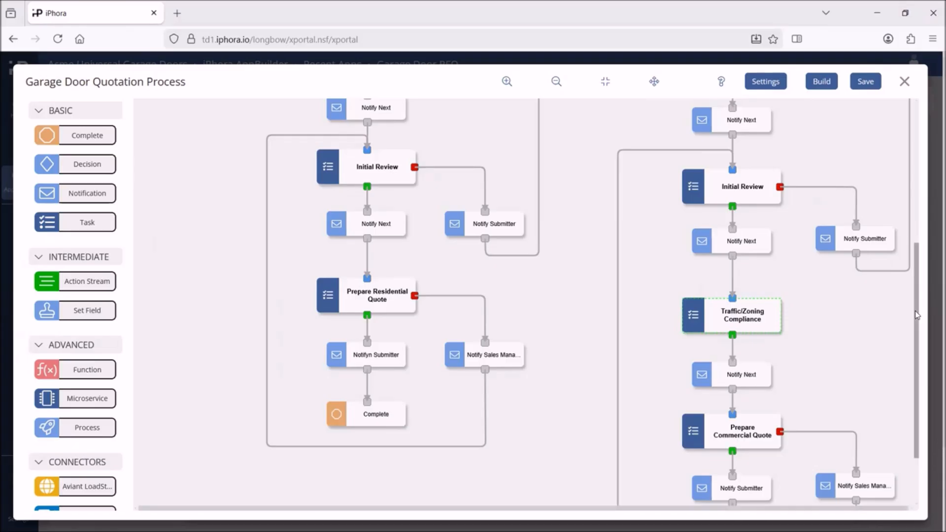
pyautogui.scroll(-3, 918, 414)
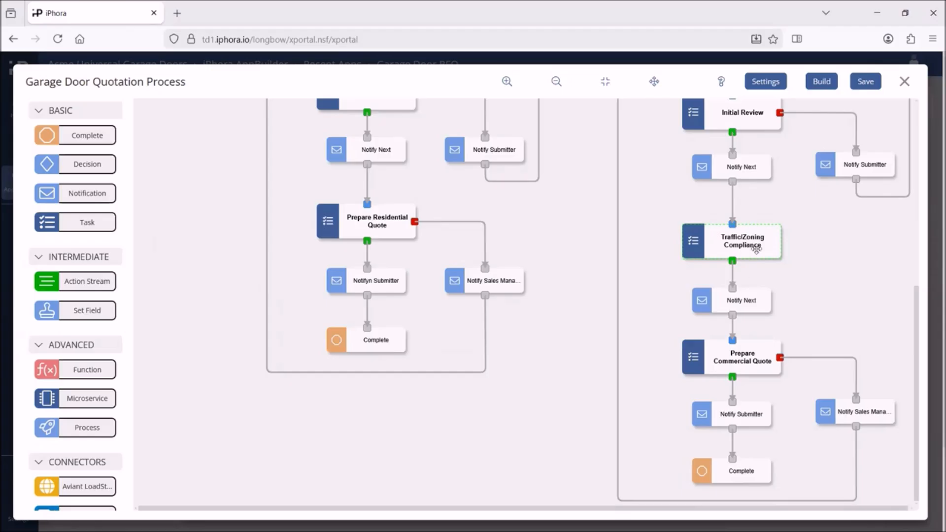
pyautogui.click(866, 82)
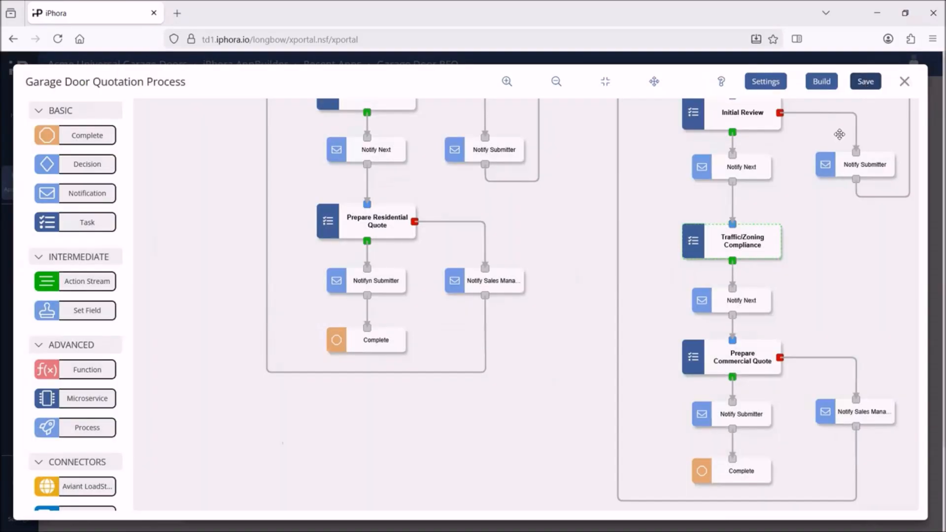
# Build the Garage Door Quotation Process and acknowledge the build confirmation.
pyautogui.click(822, 81)
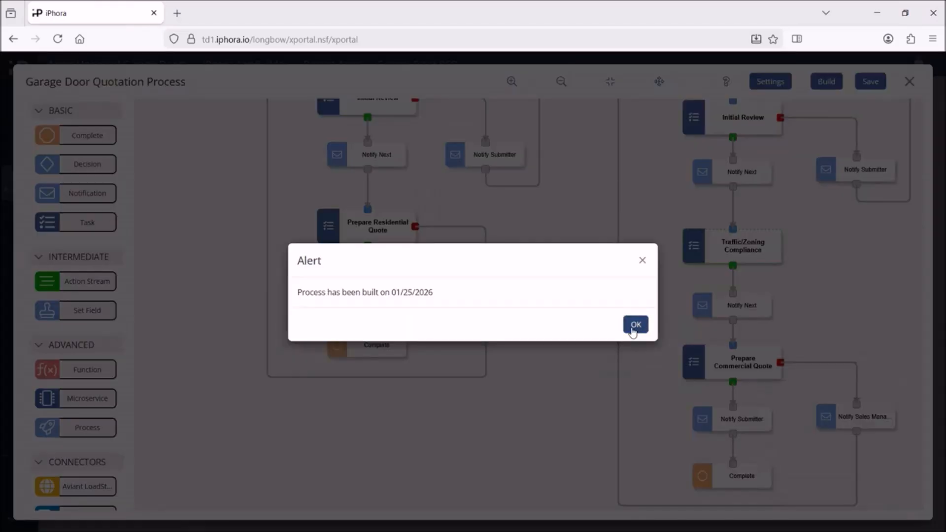
pyautogui.click(635, 324)
# Close the process editor, publish the Garage Door RFQ app, and return Home.
pyautogui.click(904, 83)
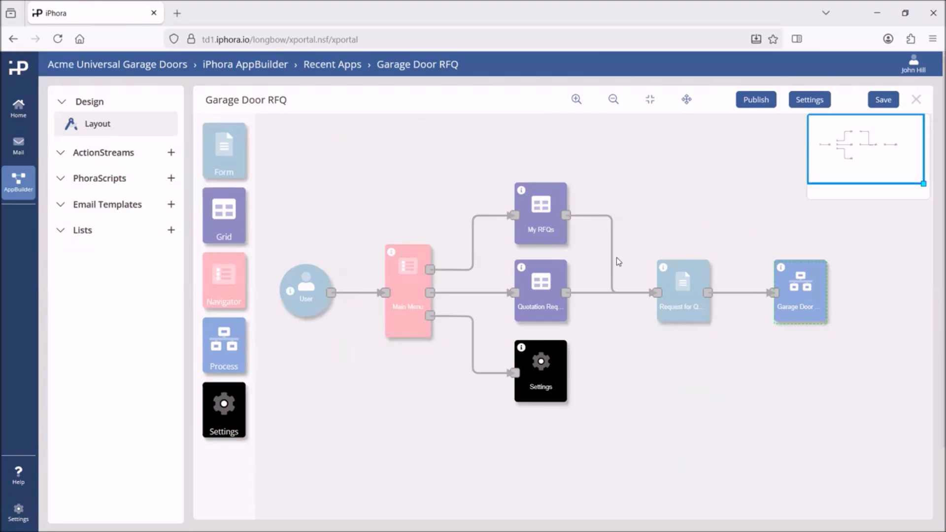
pyautogui.click(756, 100)
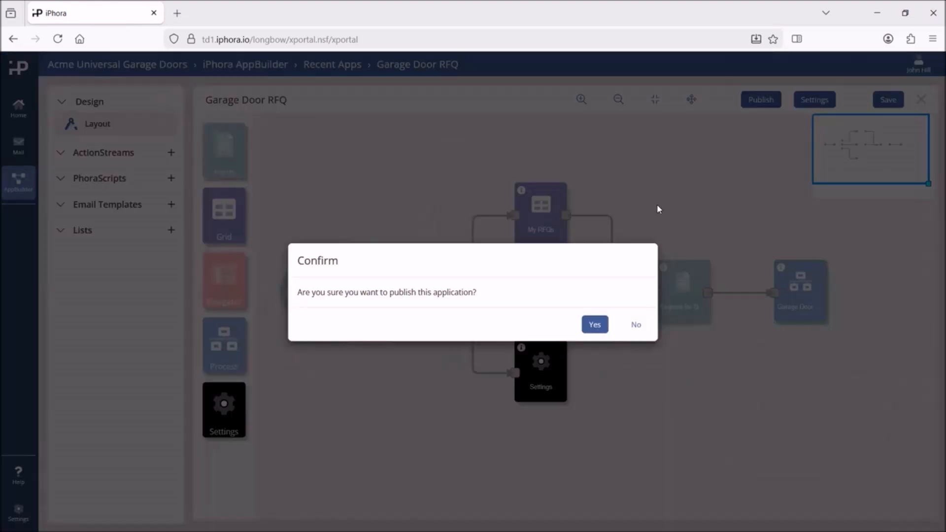
pyautogui.click(598, 325)
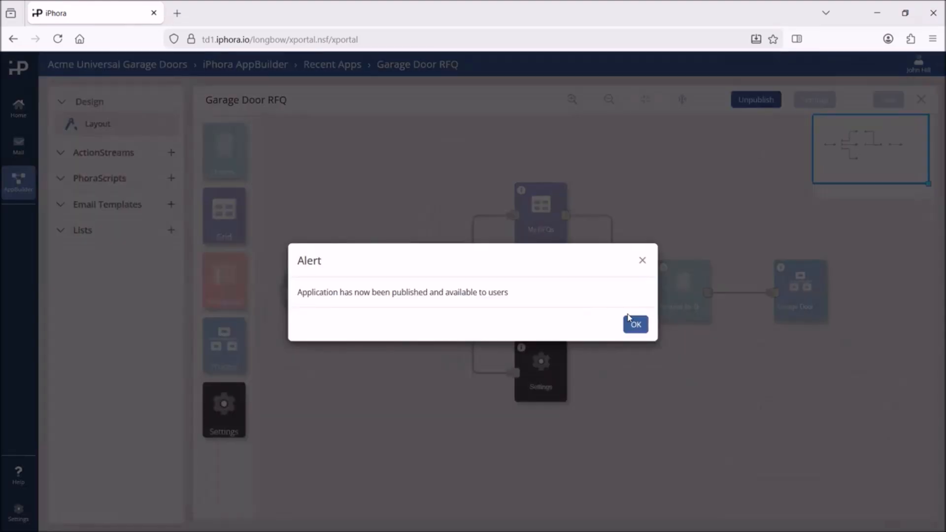
pyautogui.click(633, 324)
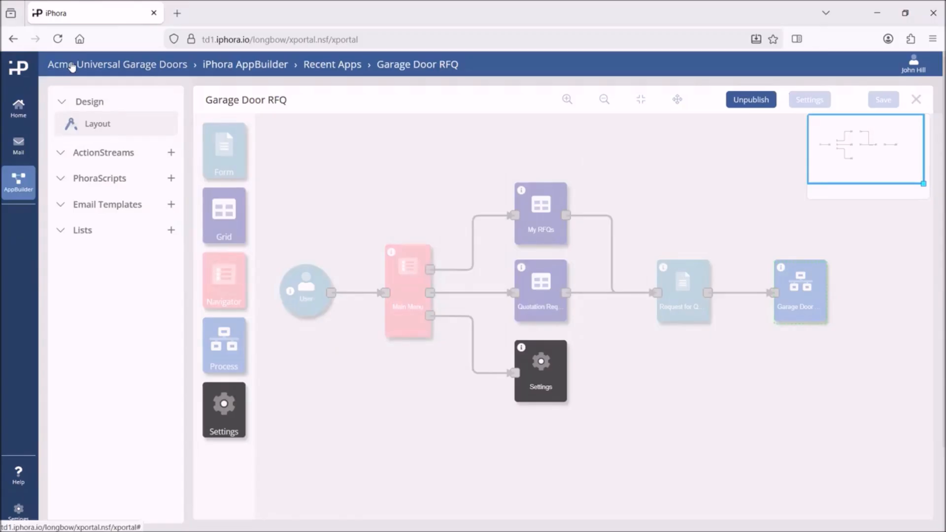
pyautogui.click(71, 66)
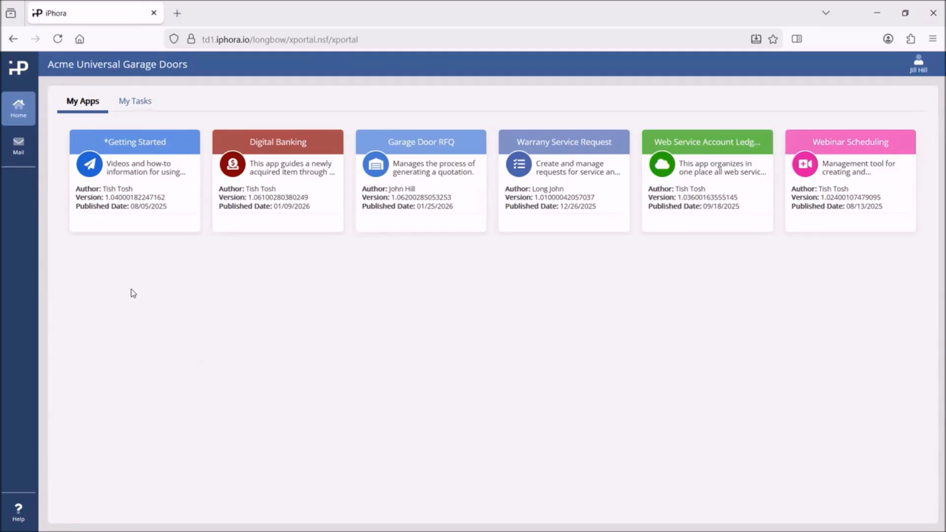
# Start a new quote in Garage Door RFQ and enter the contact's name, e-mail and phone.
pyautogui.click(424, 171)
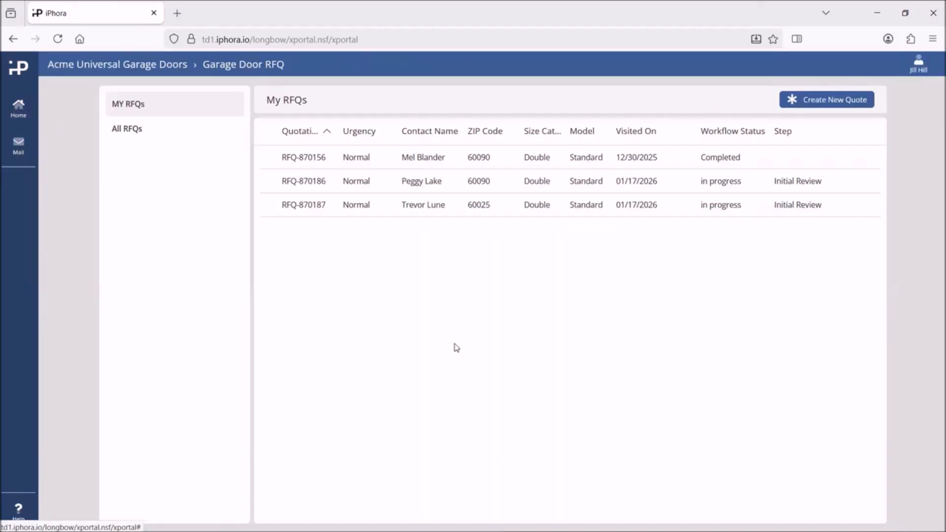
pyautogui.click(821, 101)
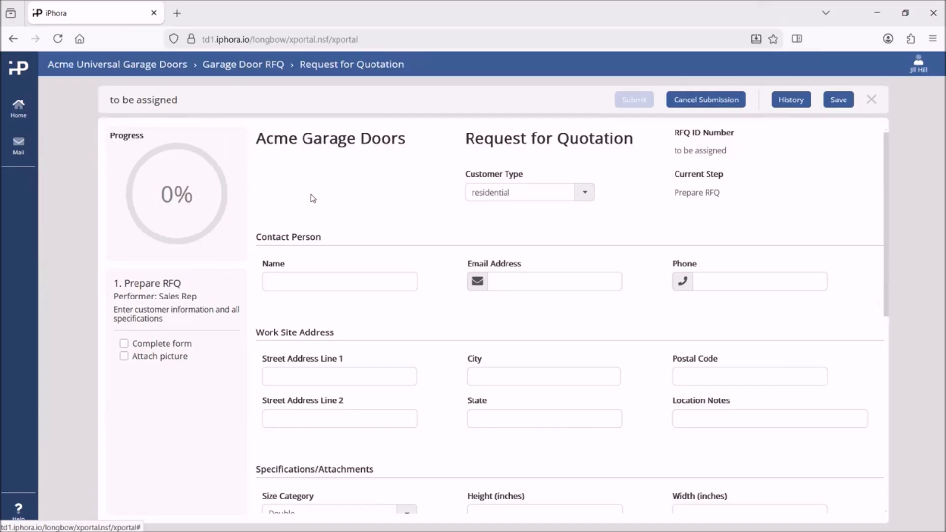
pyautogui.click(304, 280)
pyautogui.press('Tab')
pyautogui.press('Tab')
pyautogui.write('(847) 555-9418')
# Fill in the work-site address details and a door size of 72 by 192 inches.
pyautogui.press('Tab')
pyautogui.press('Tab')
pyautogui.write('Northbrook')
pyautogui.press('Tab')
pyautogui.write('60026')
pyautogui.press('Tab')
pyautogui.press('Tab')
pyautogui.write('IL')
pyautogui.press('Tab')
pyautogui.write('in back alley')
pyautogui.press('Tab')
pyautogui.press('Tab')
pyautogui.write('72')
pyautogui.press('Tab')
pyautogui.write('192')
pyautogui.scroll(1, 888, 263)
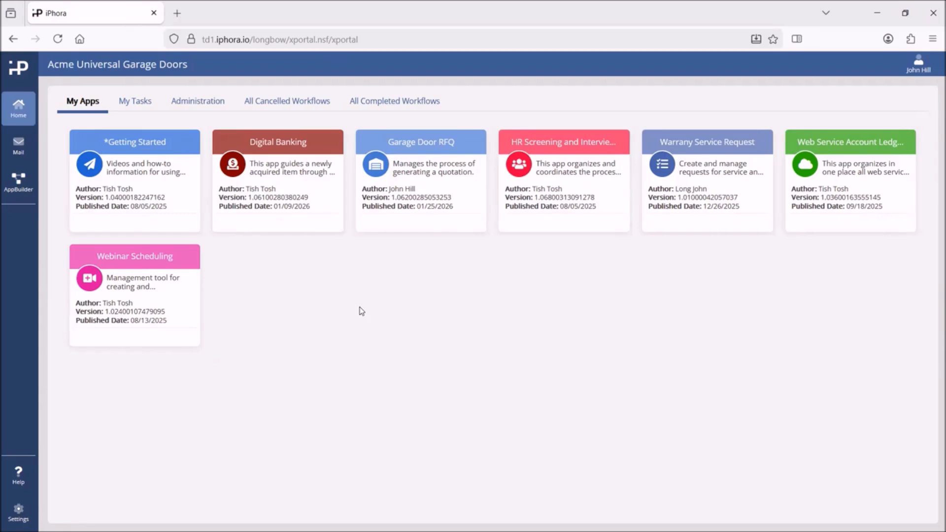
# Open the newest RFQ from All RFQs, tick Check all fields, and approve it.
pyautogui.click(429, 192)
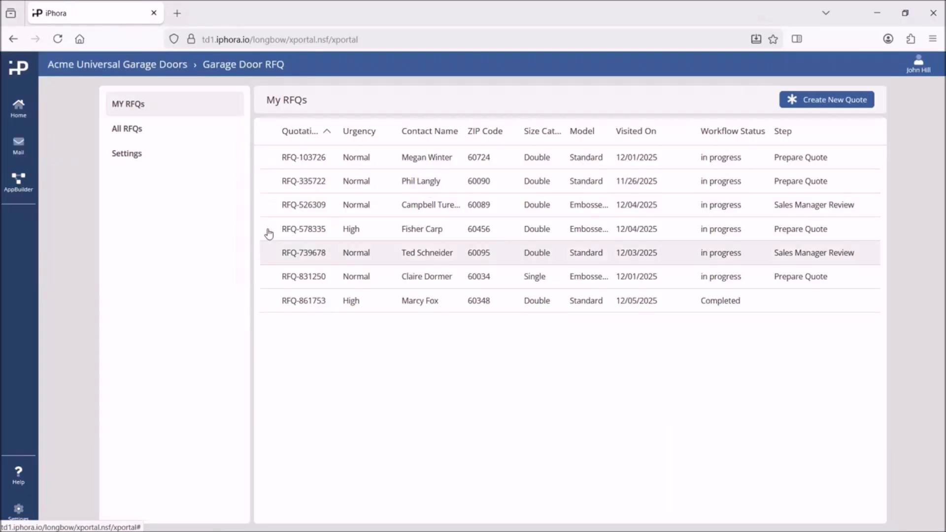
pyautogui.click(141, 134)
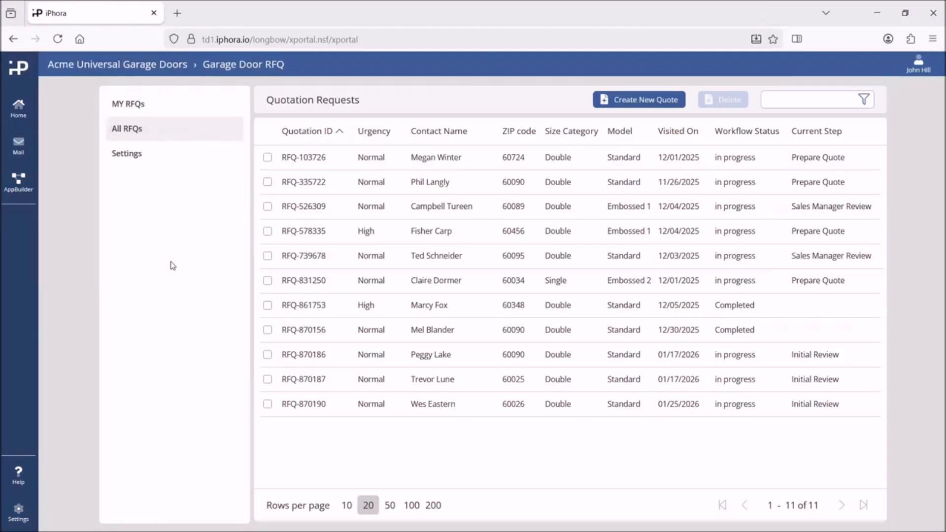
pyautogui.click(385, 409)
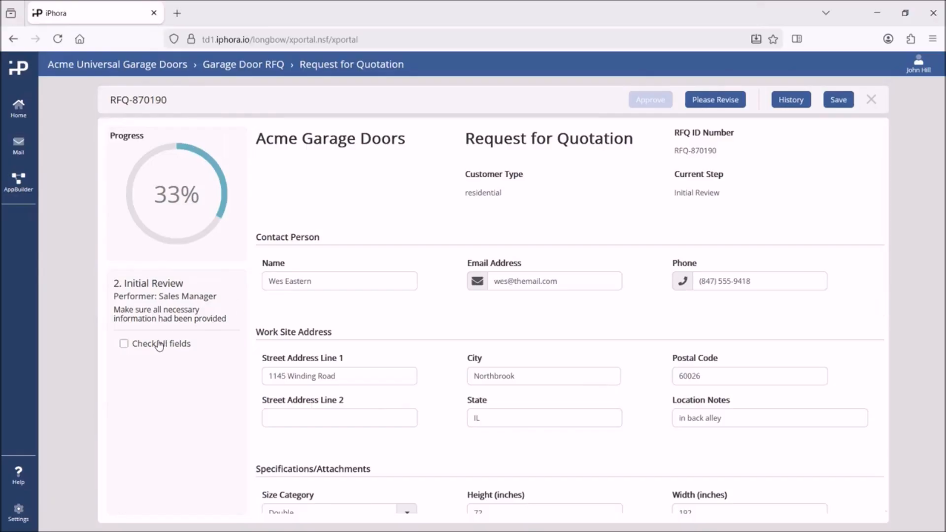
pyautogui.click(123, 345)
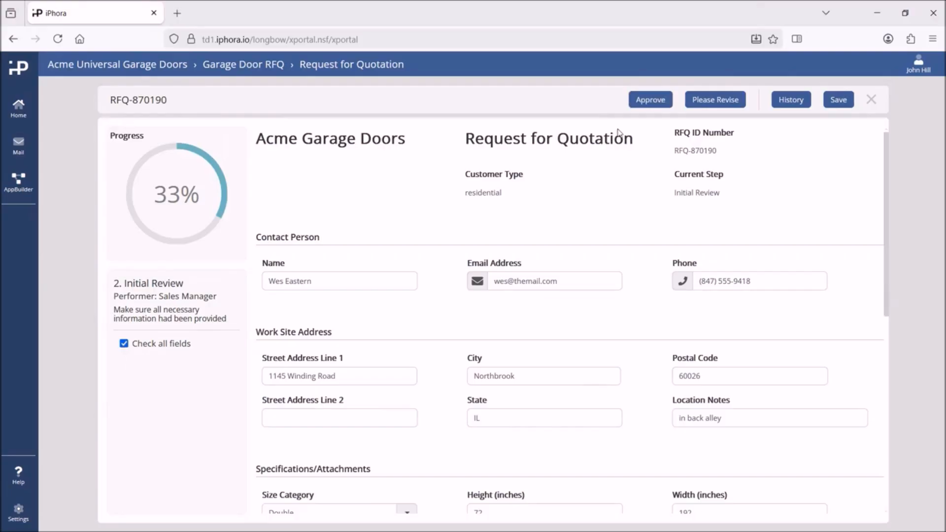
pyautogui.click(640, 104)
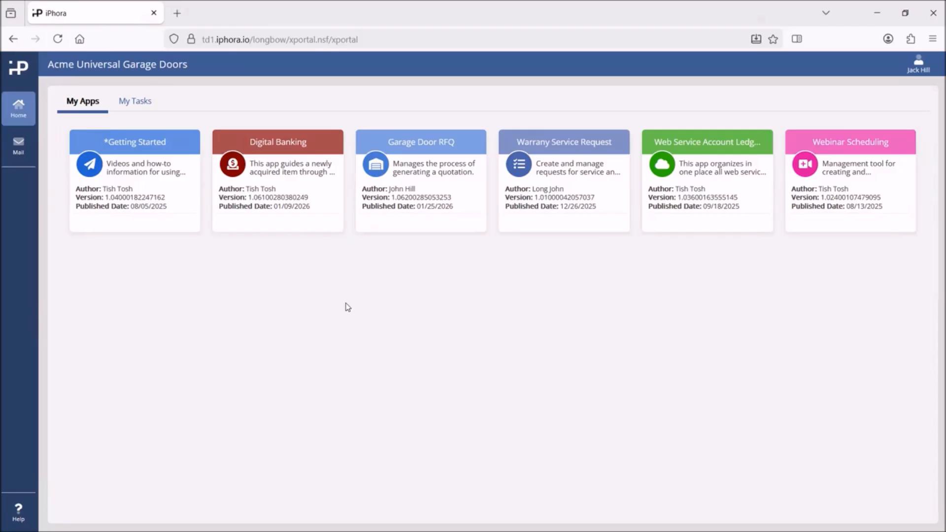
# Open the newest RFQ from the All RFQs list in Garage Door RFQ.
pyautogui.click(446, 195)
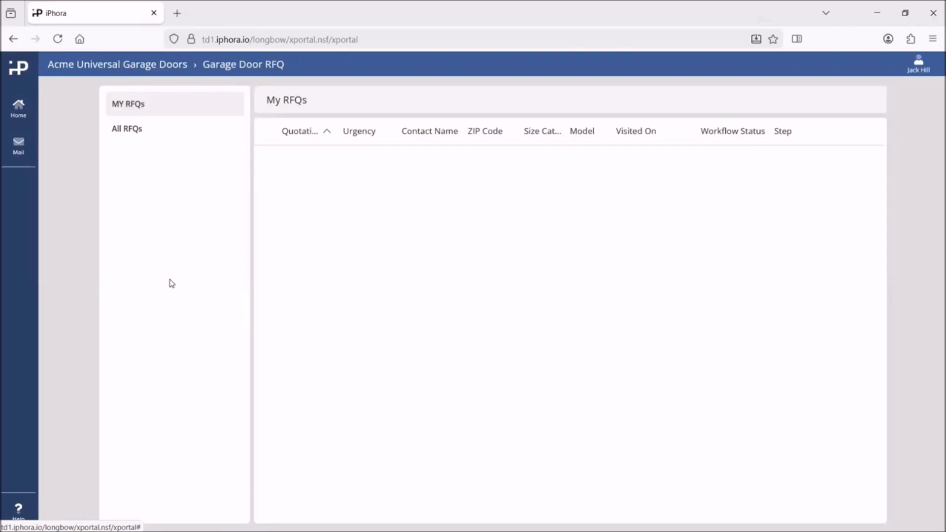
pyautogui.click(129, 129)
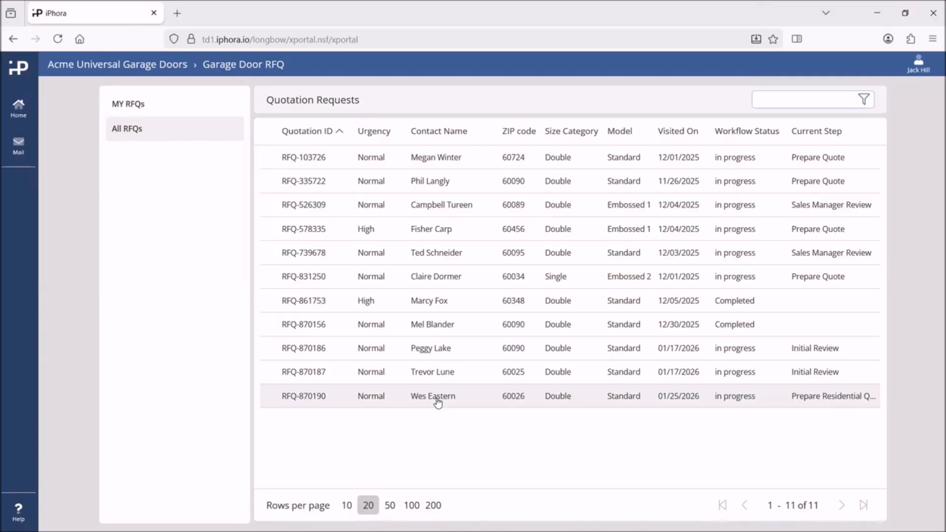
pyautogui.click(438, 401)
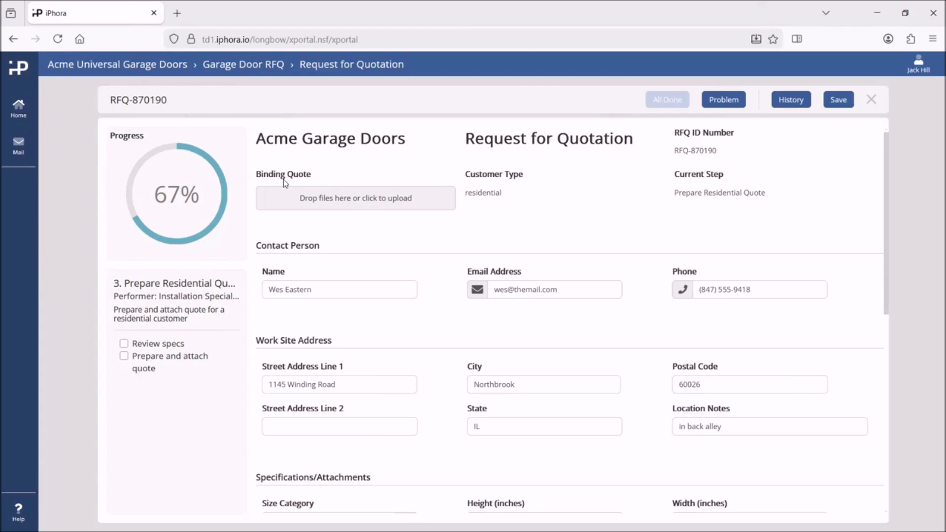
pyautogui.click(355, 199)
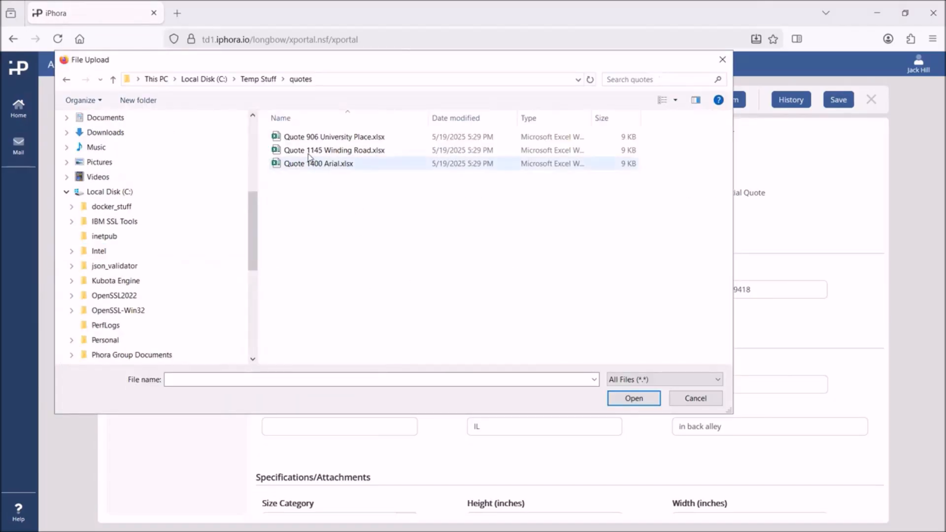
pyautogui.click(306, 151)
pyautogui.click(633, 398)
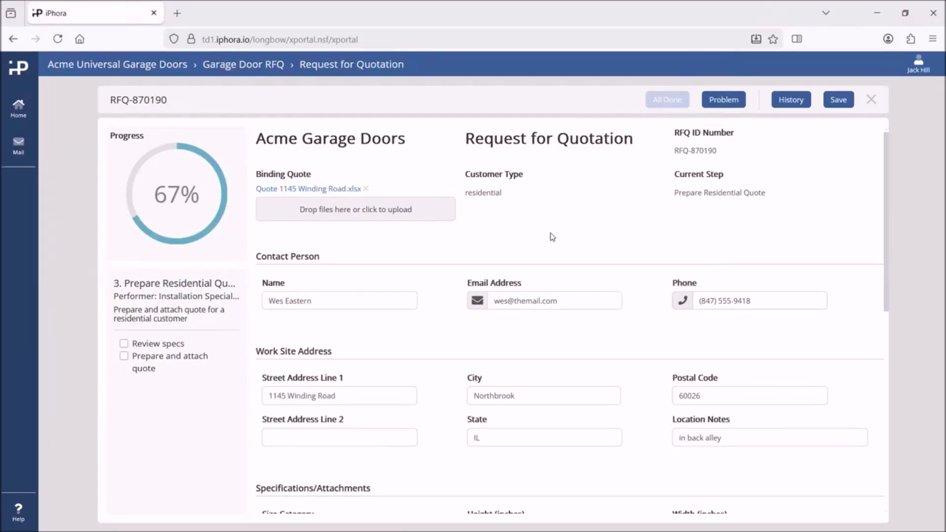
# Tick the quote-attached and specs-reviewed checklist items, then reopen the completed request to verify it.
pyautogui.click(144, 356)
pyautogui.click(144, 345)
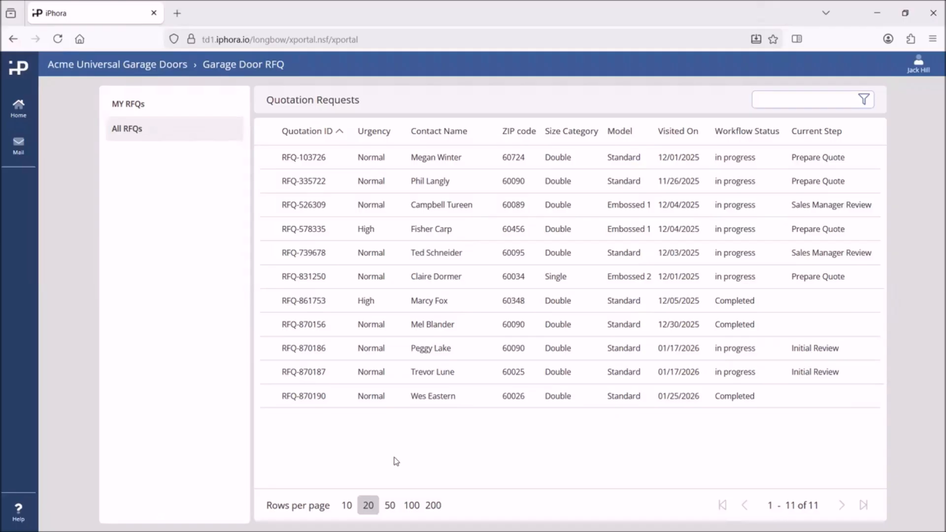
pyautogui.click(458, 400)
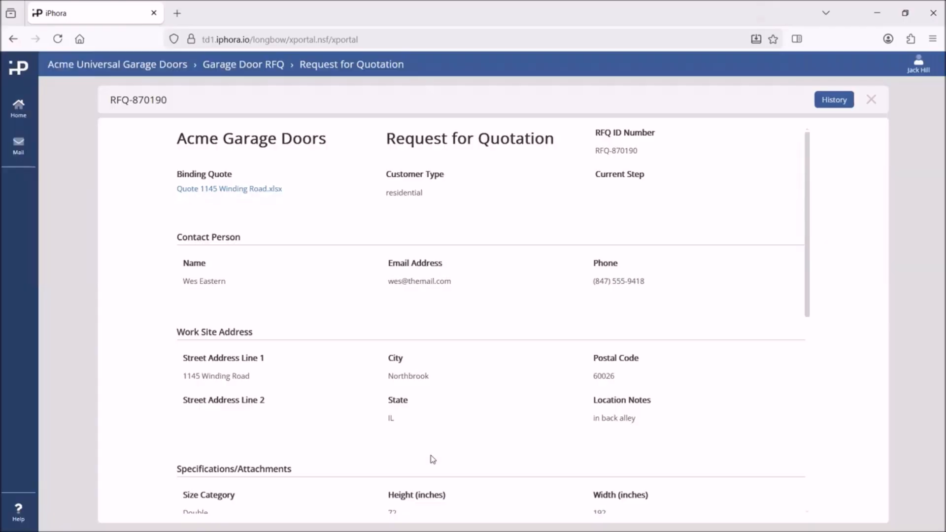